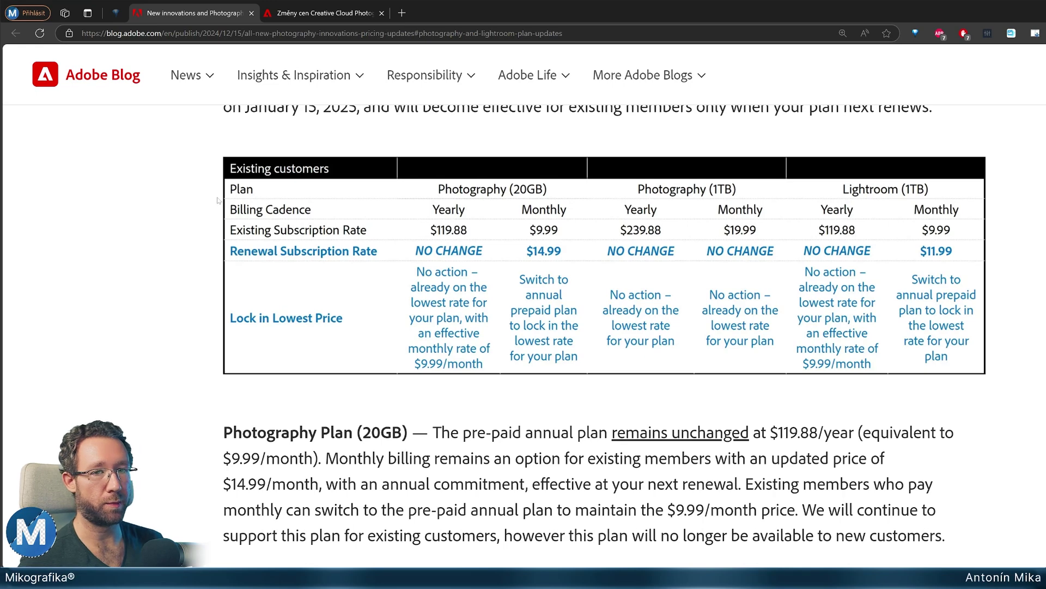
Step: Expand the first Photography 20 GB price FAQ answer and highlight the 15. ledna 2025 date and prepaid price line
click(324, 17)
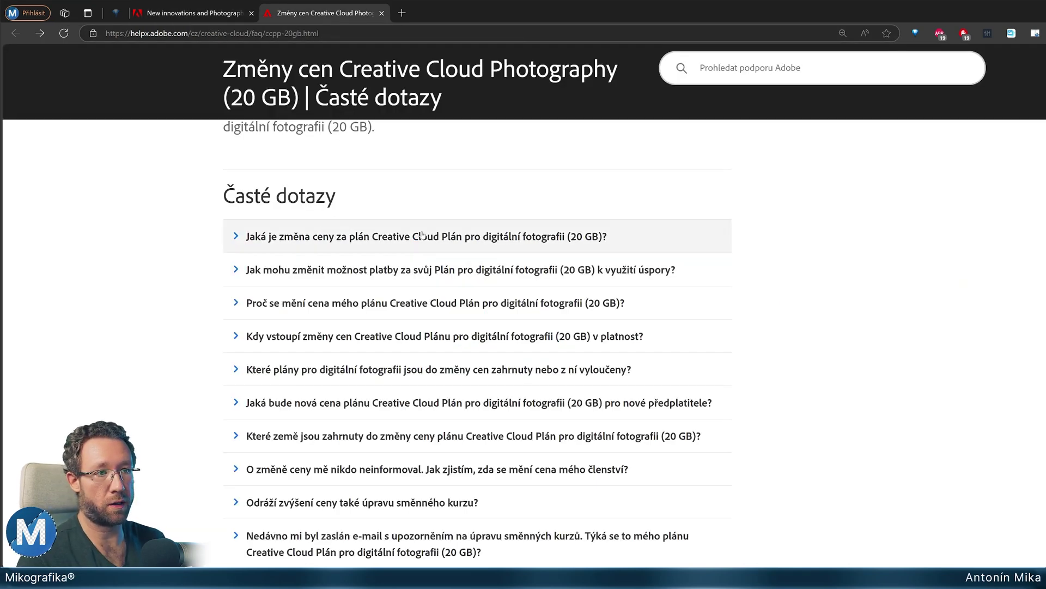
click(236, 236)
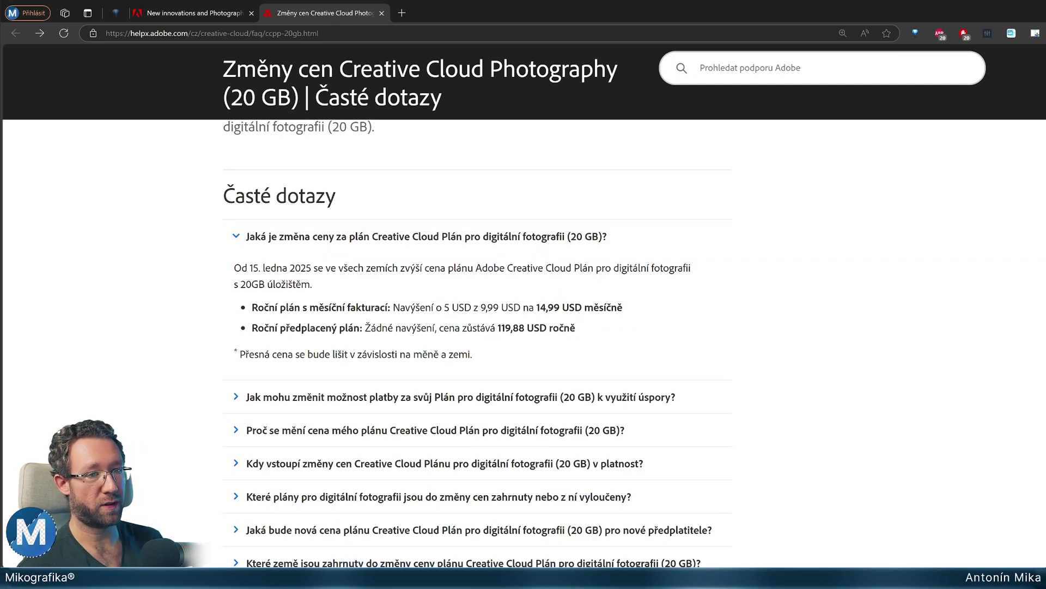
drag(234, 268, 311, 268)
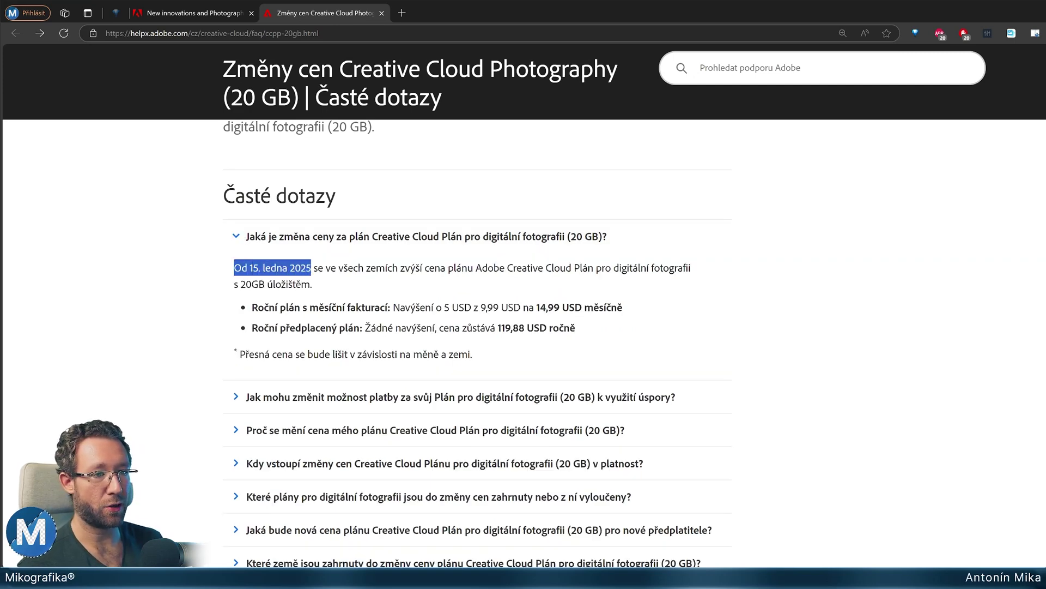
click(311, 268)
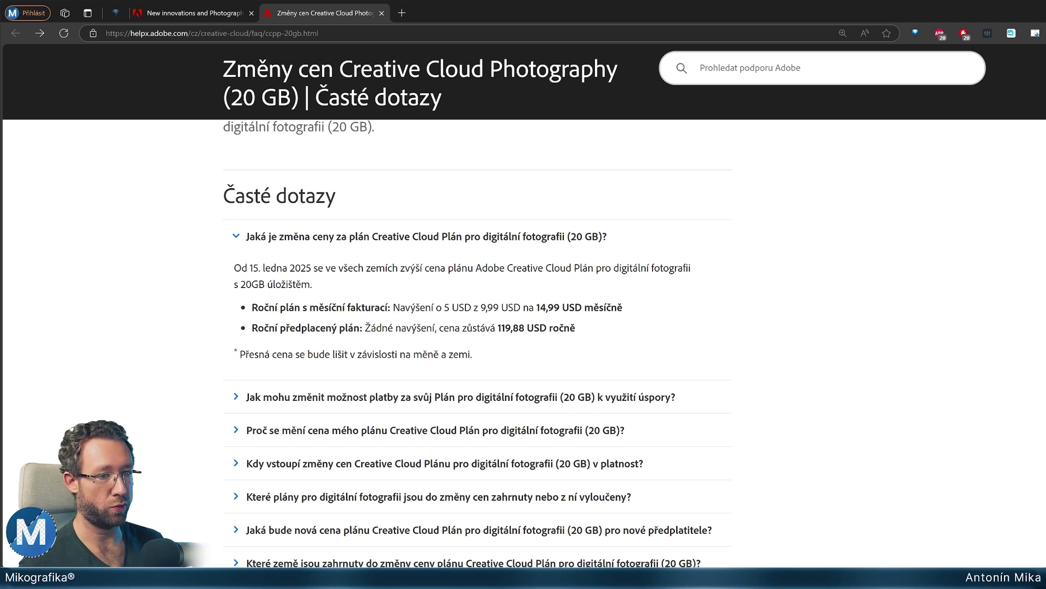
drag(251, 327, 577, 332)
click(543, 359)
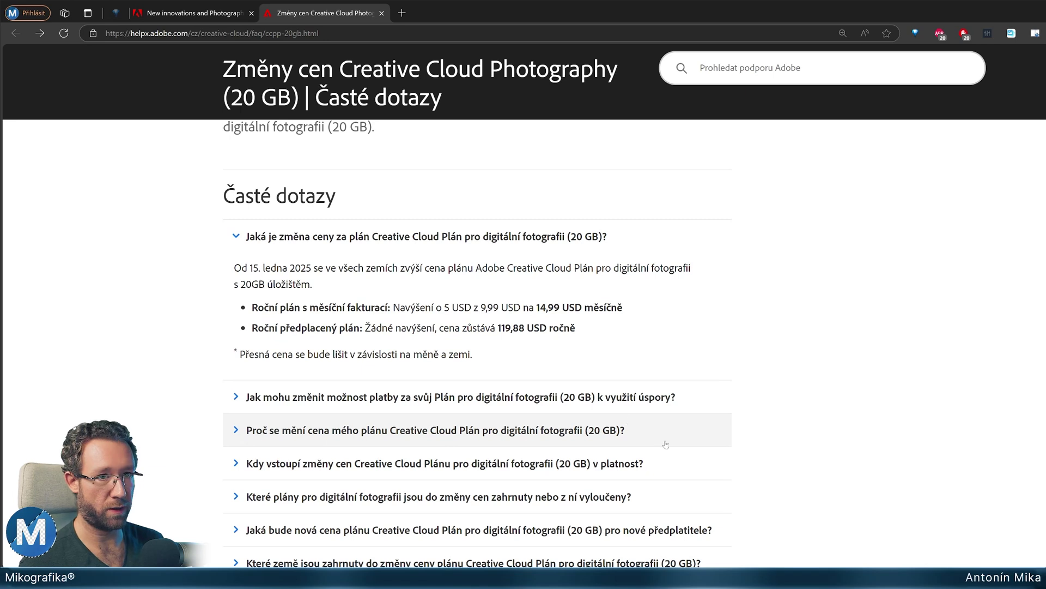
click(757, 577)
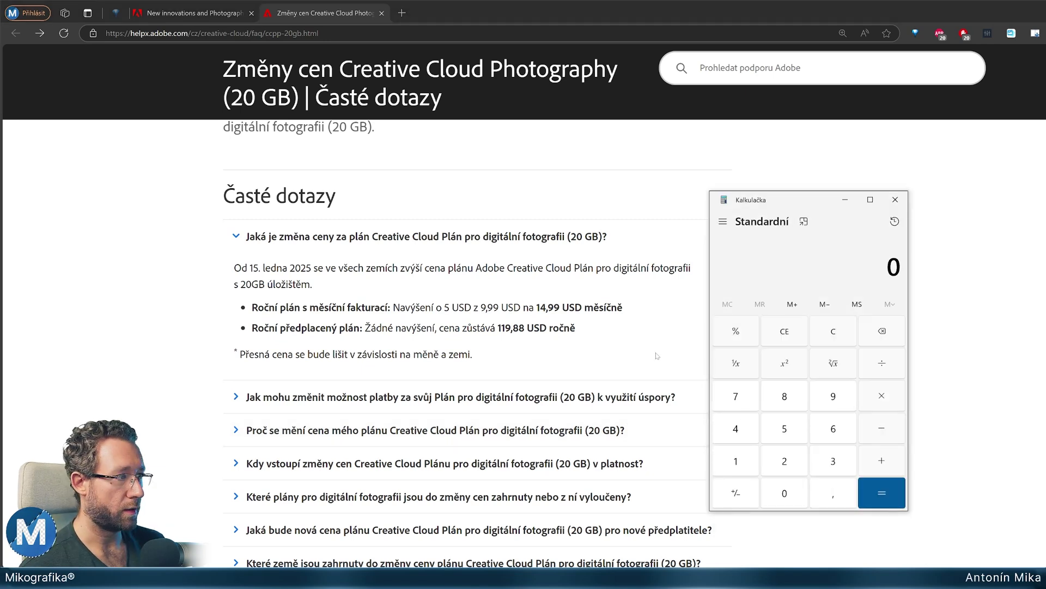
text(9,99)
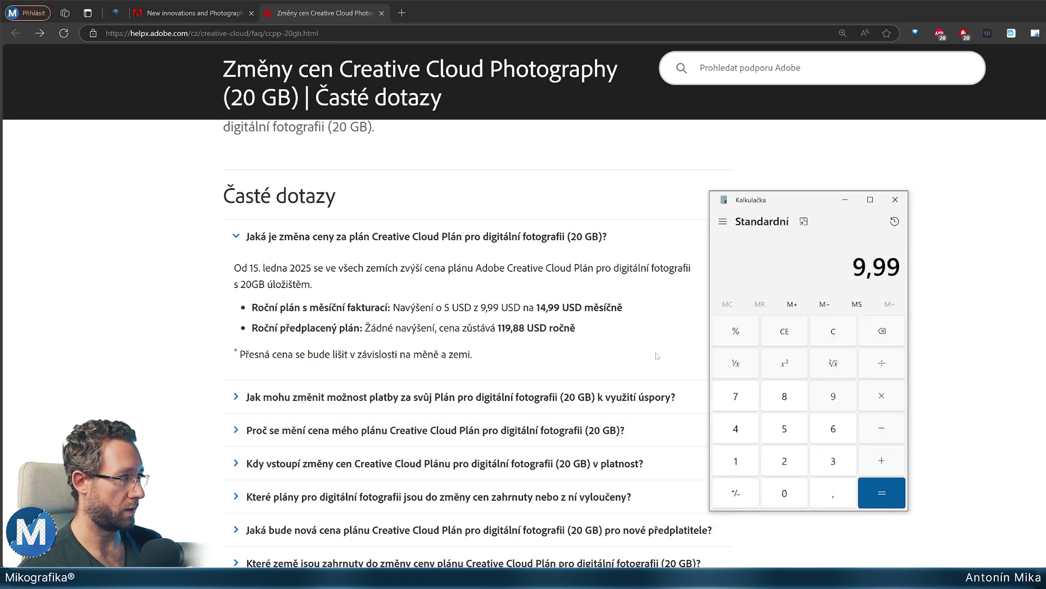
text(*12)
key(Return)
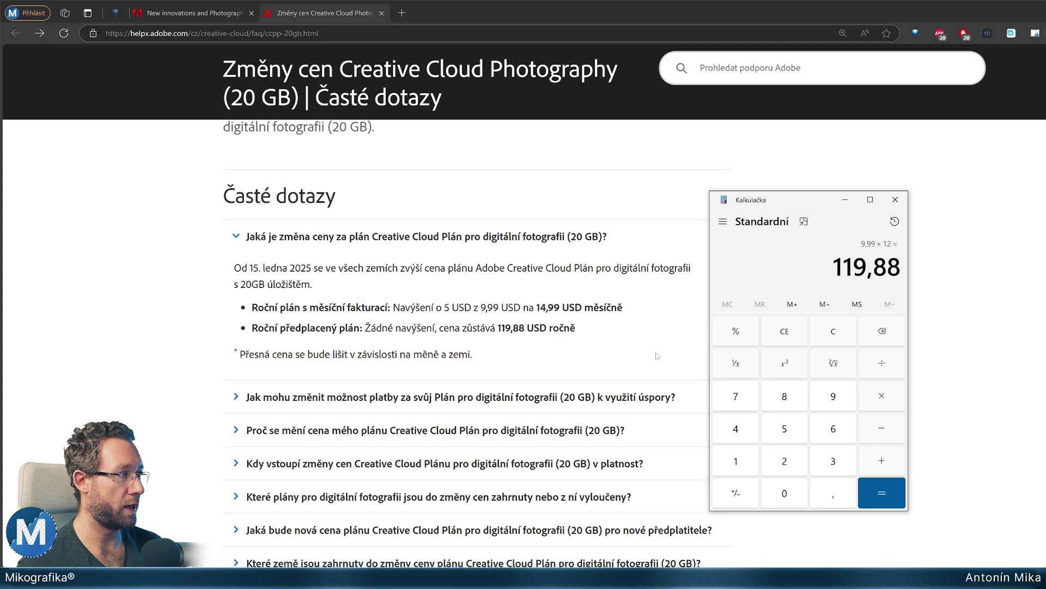
click(927, 222)
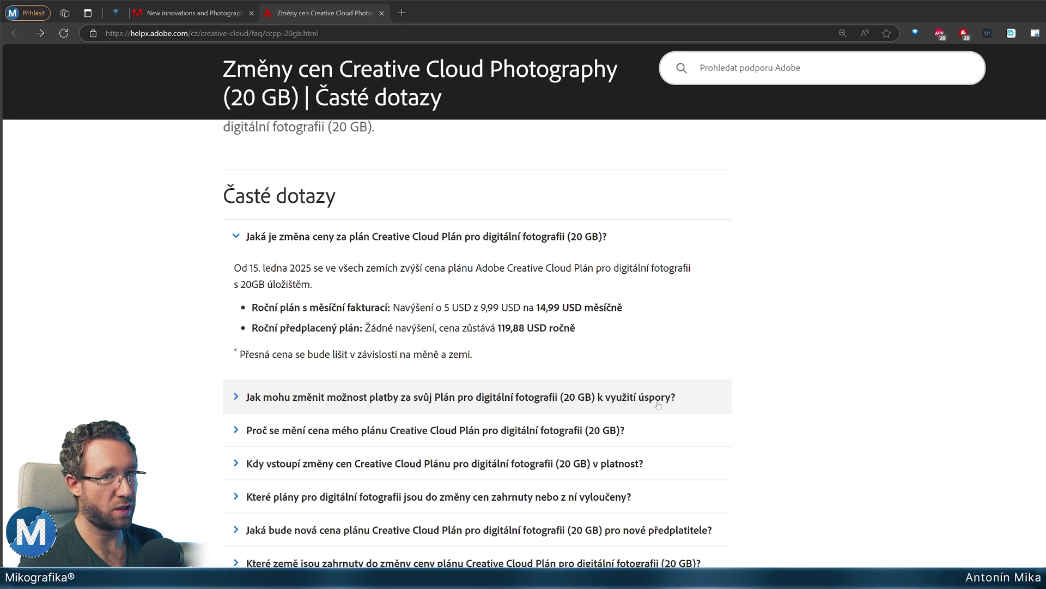
Step: Expand the FAQ answers on changing the payment option and on the price for new subscribers
click(332, 398)
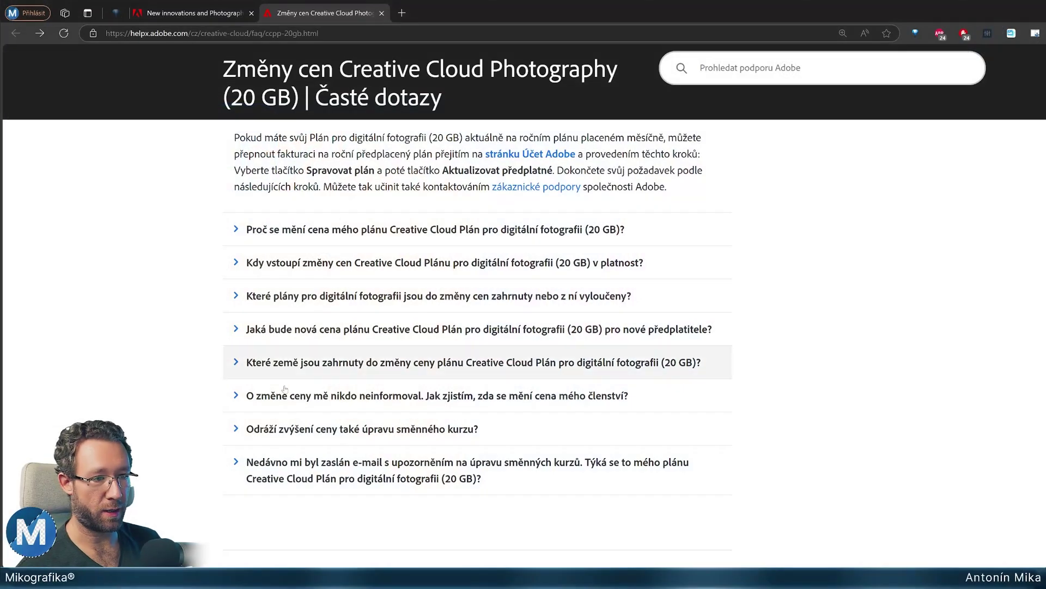
click(323, 334)
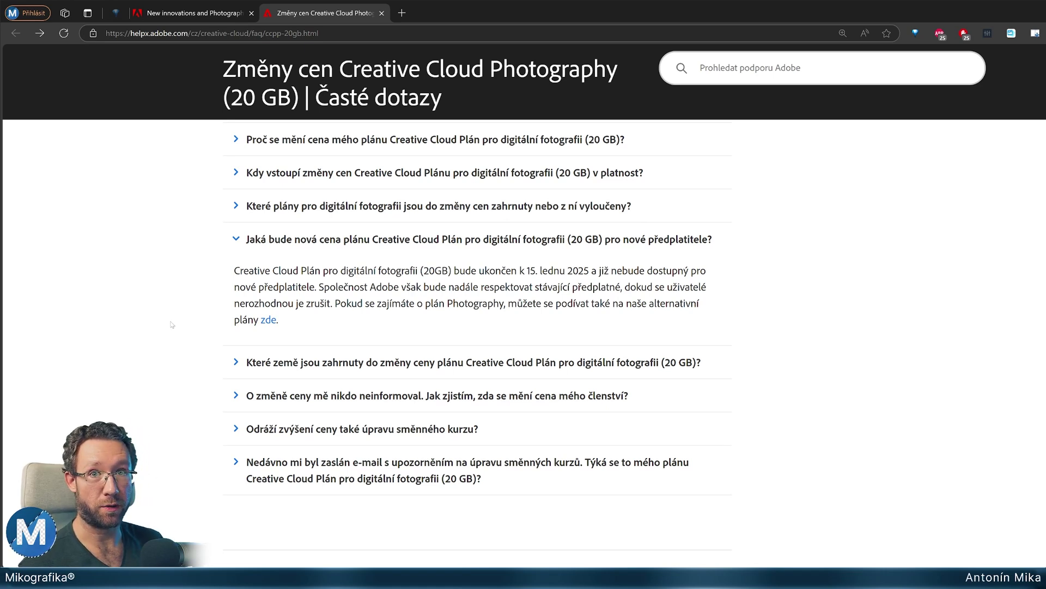
Step: Highlight the sentence saying the 20 GB plan is discontinued, emphasising 'nové předplatitele'
drag(235, 270, 696, 275)
drag(234, 287, 317, 287)
click(114, 314)
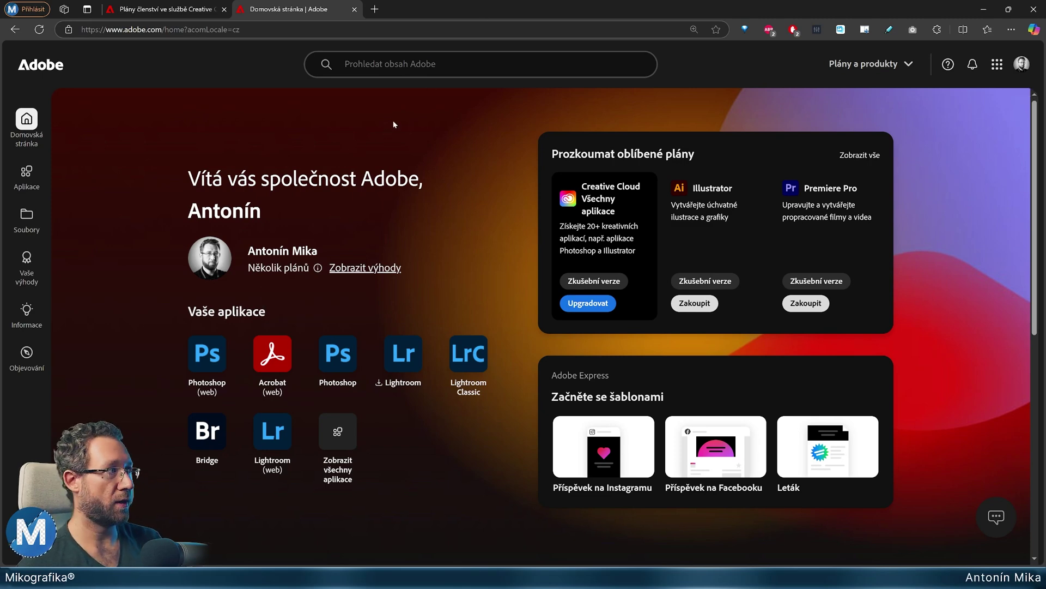
Step: Go to Správa účtu from the profile menu and scroll down to the Vaše plány list
click(1022, 66)
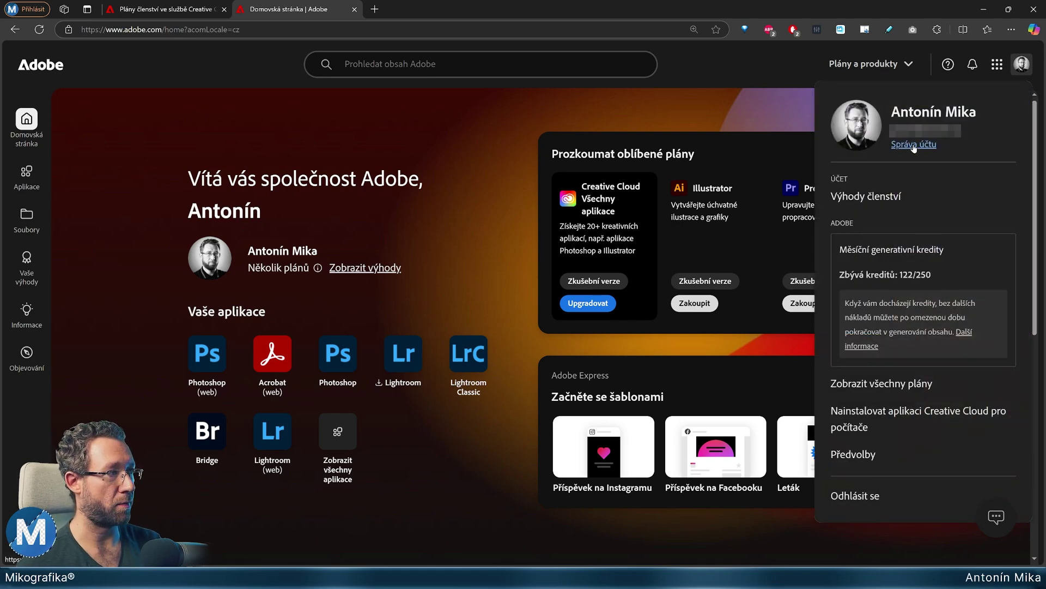
click(914, 151)
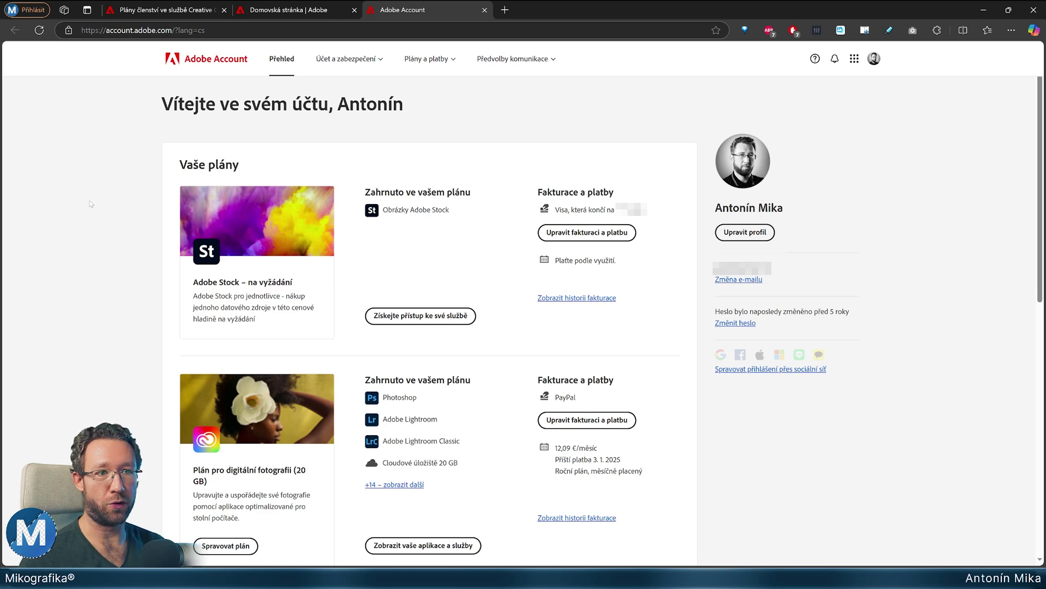
scroll(214, 424, down, 1)
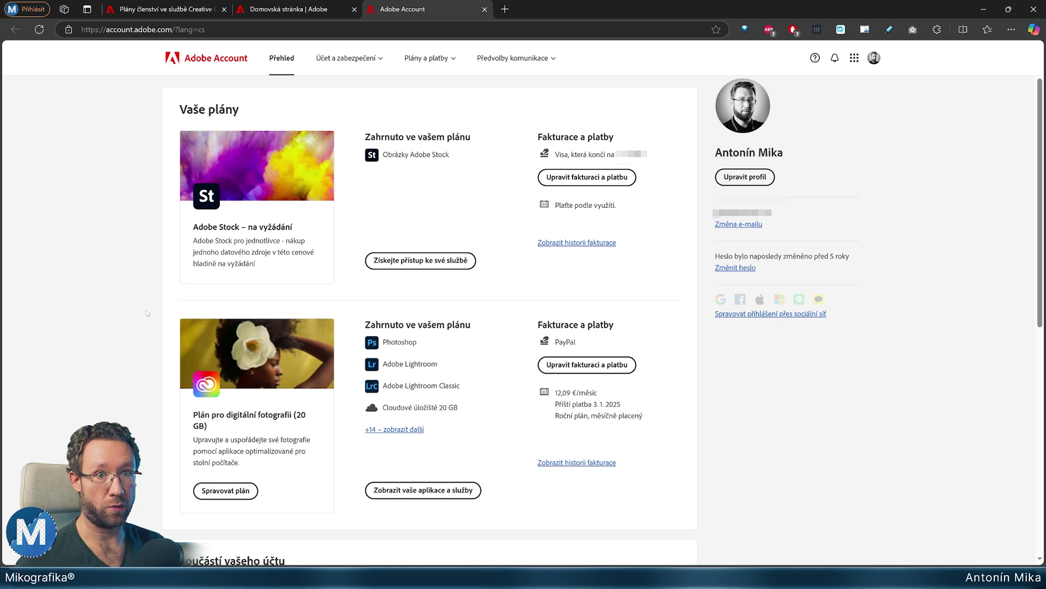
Step: Choose 'Roční plán, předplacený' at 138,27 €/rok for the Photography plan and review the change
click(231, 493)
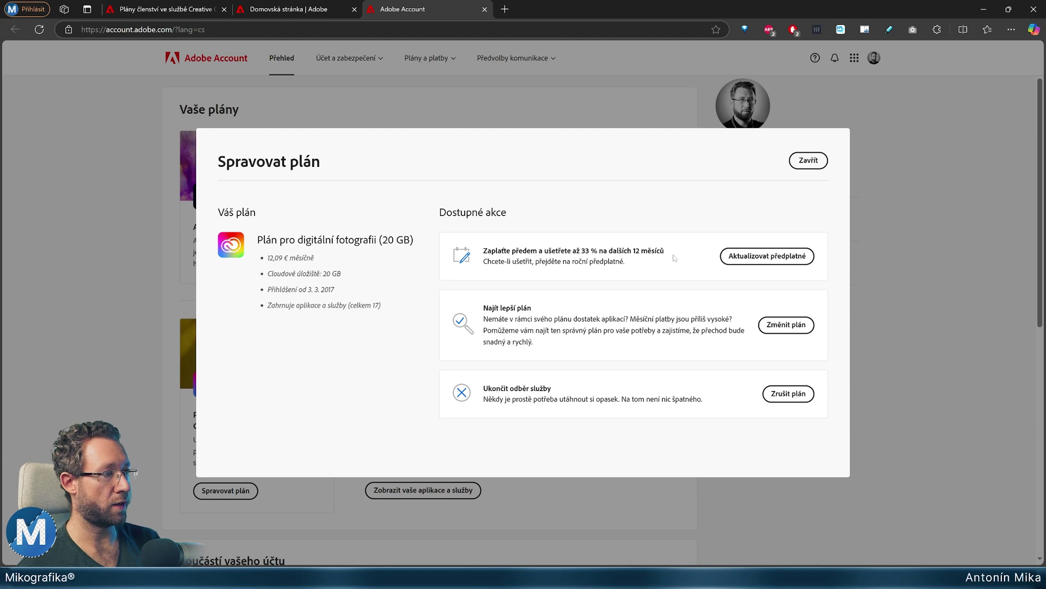
click(774, 260)
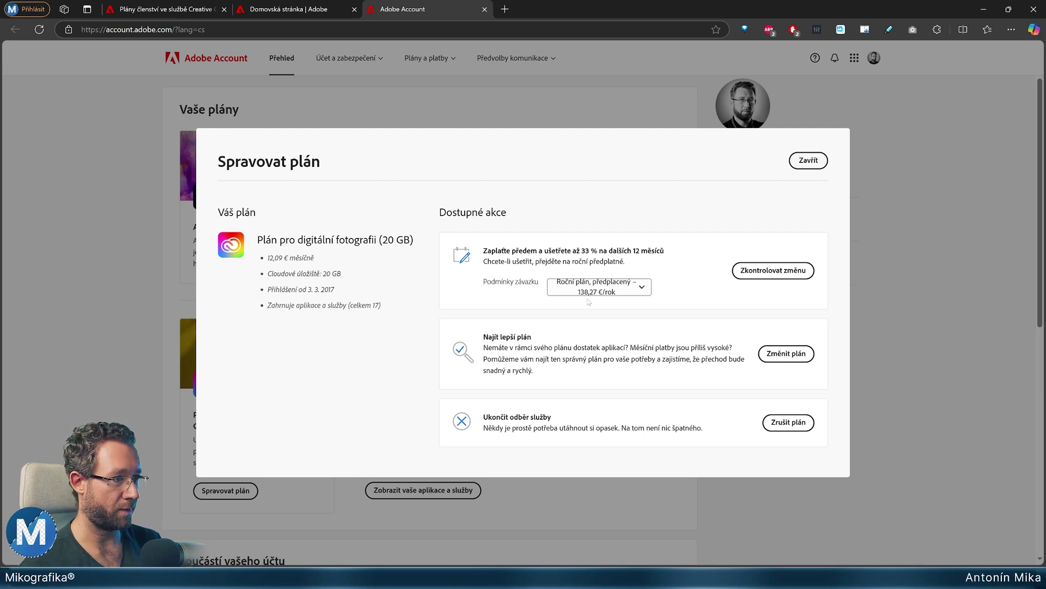
click(618, 293)
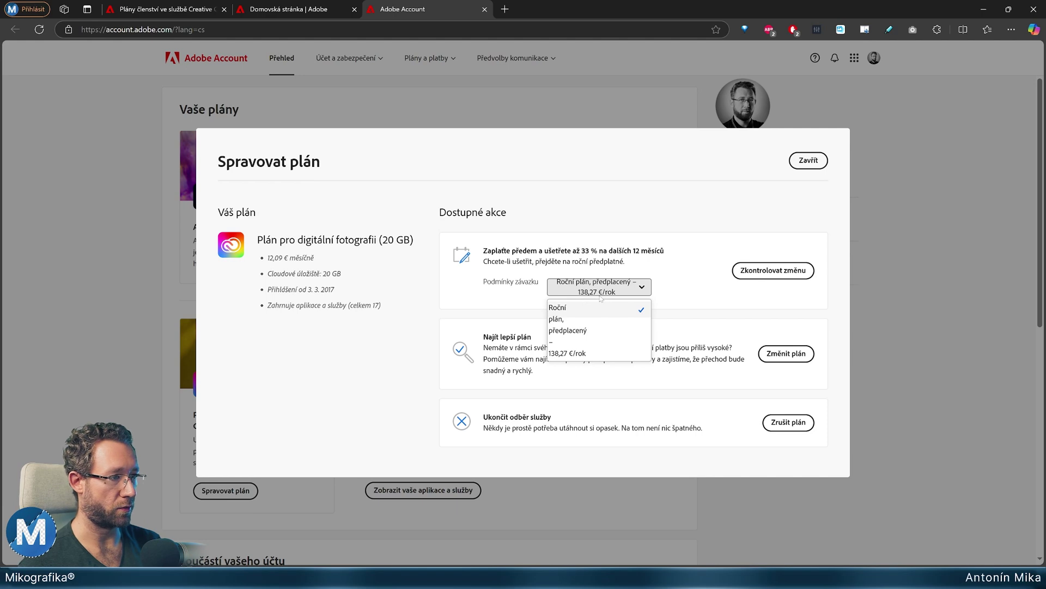
click(690, 280)
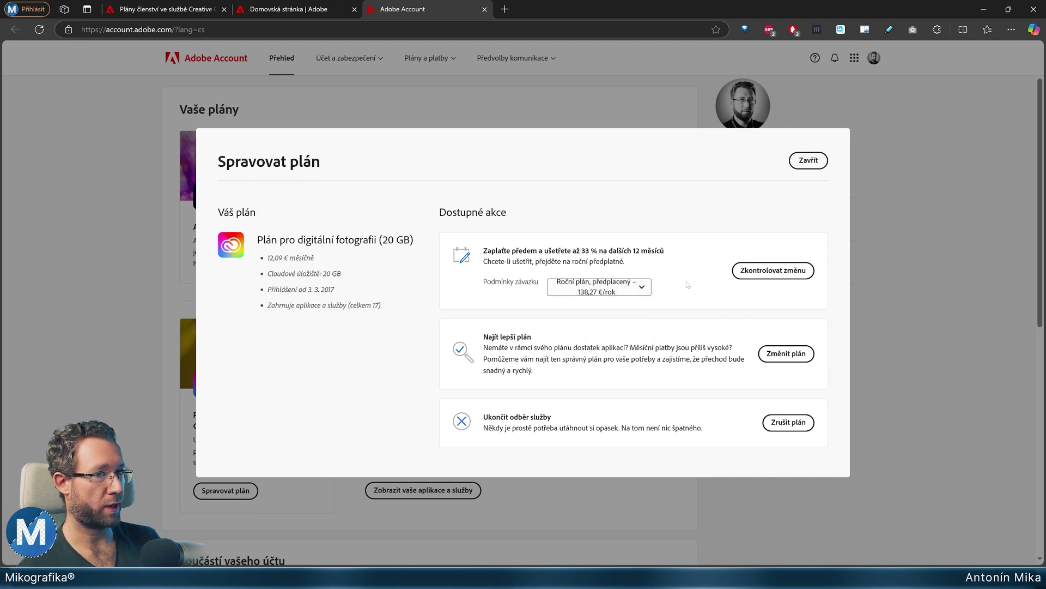
click(774, 275)
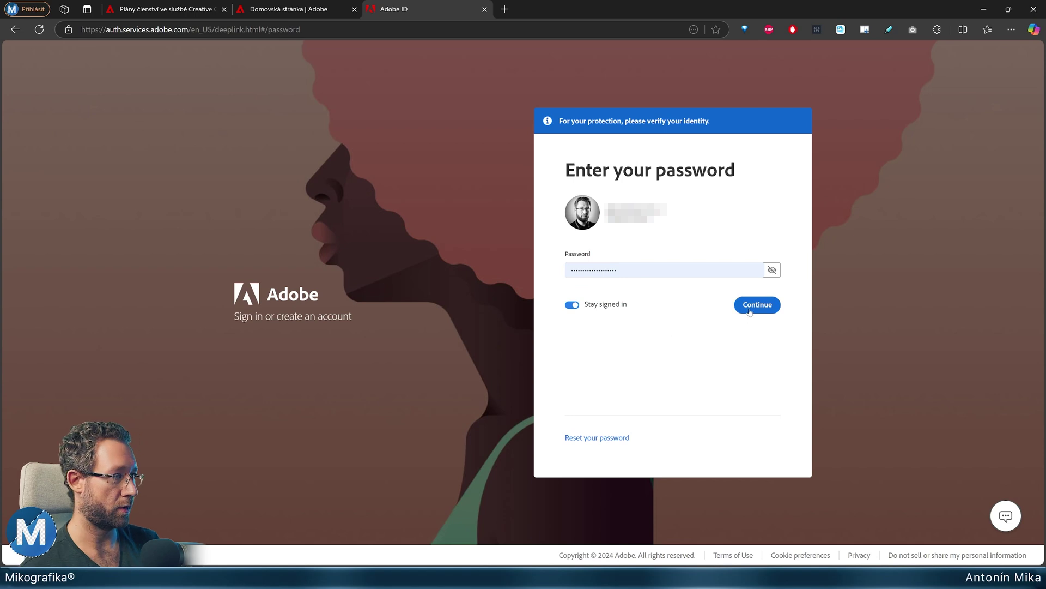
Step: Verify identity with the account password to reach the 'Změnit plán' review
click(749, 305)
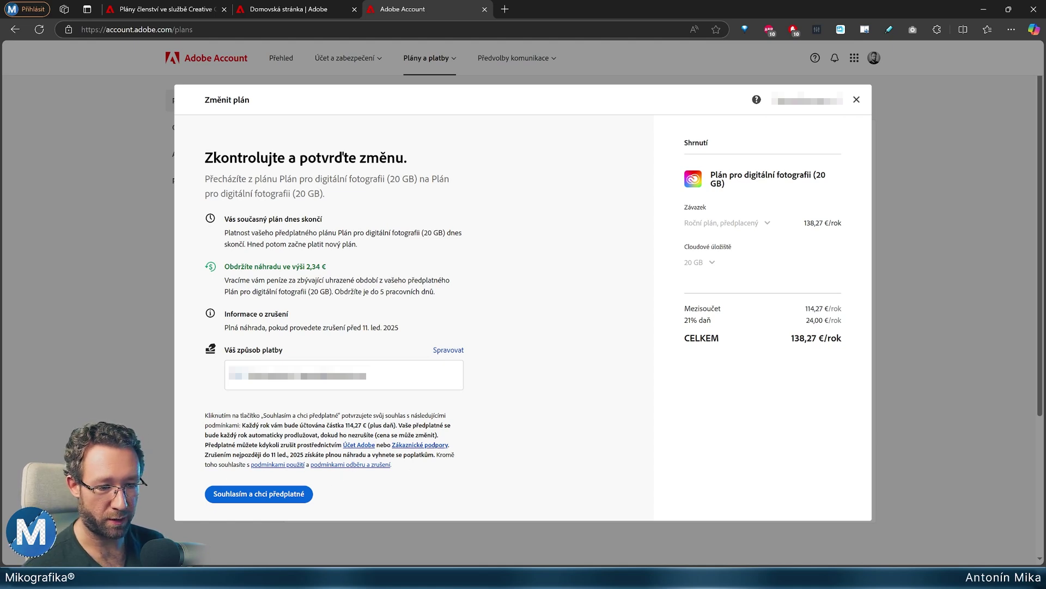
Step: Confirm the prepaid annual switch with 'Souhlasím a chci předplatné'
click(257, 494)
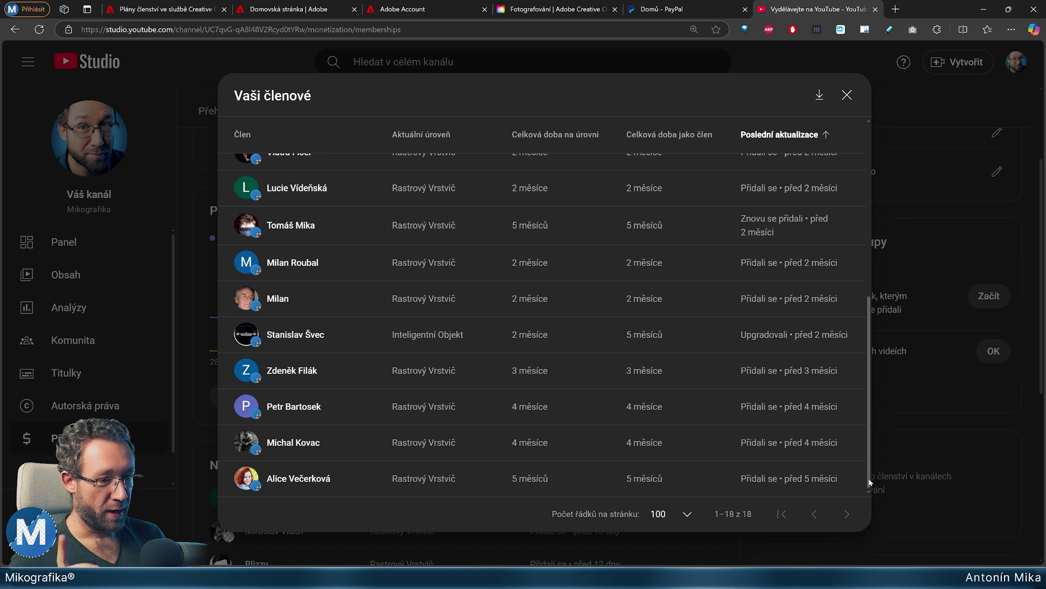
Step: Scroll through the 18-member list to review each member's tier and membership duration
scroll(870, 458, up, 1)
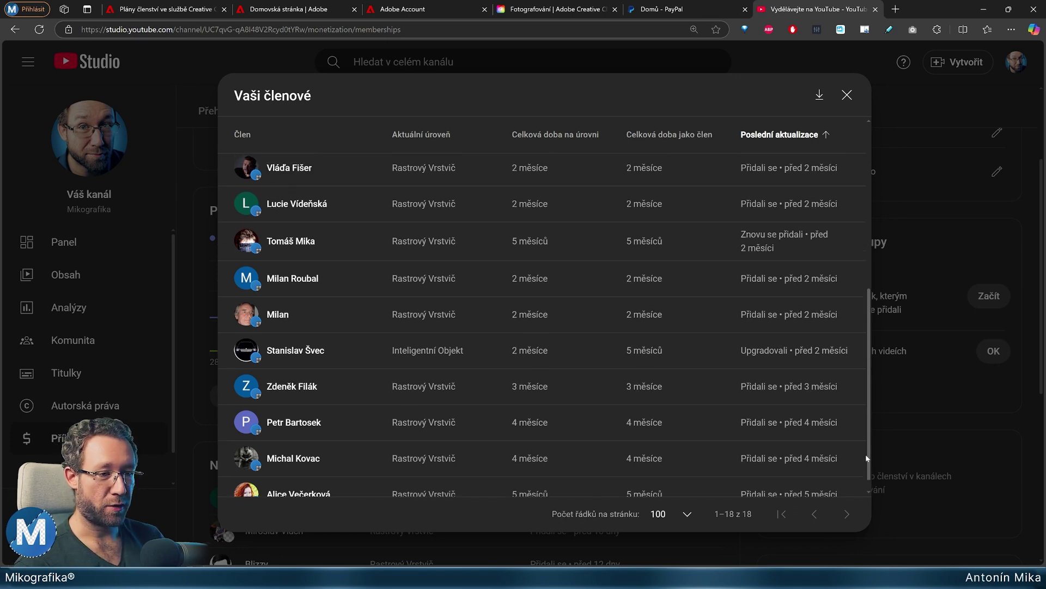
drag(870, 458, 876, 286)
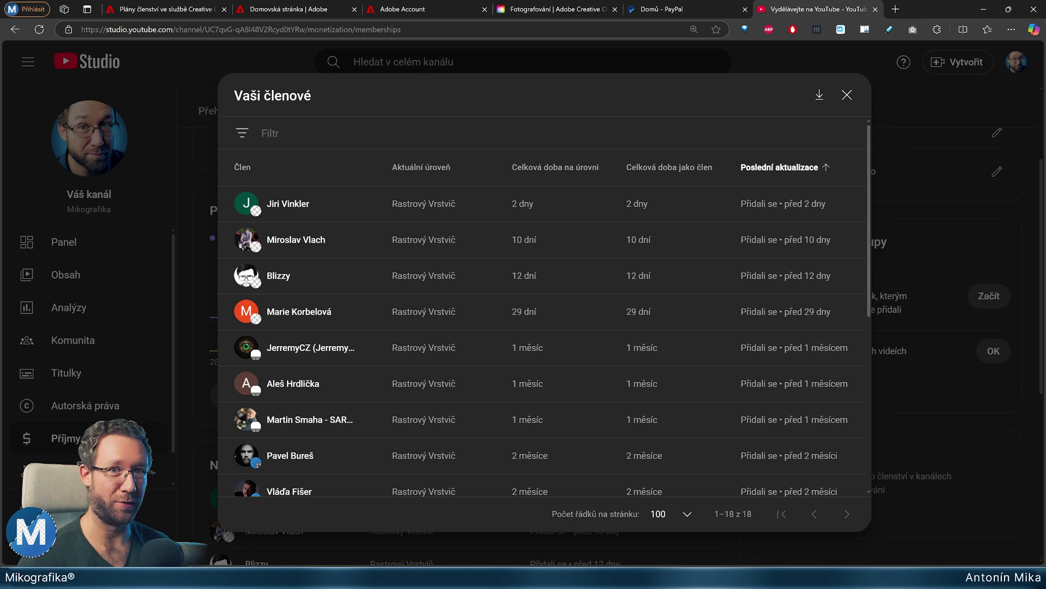
scroll(190, 326, down, 5)
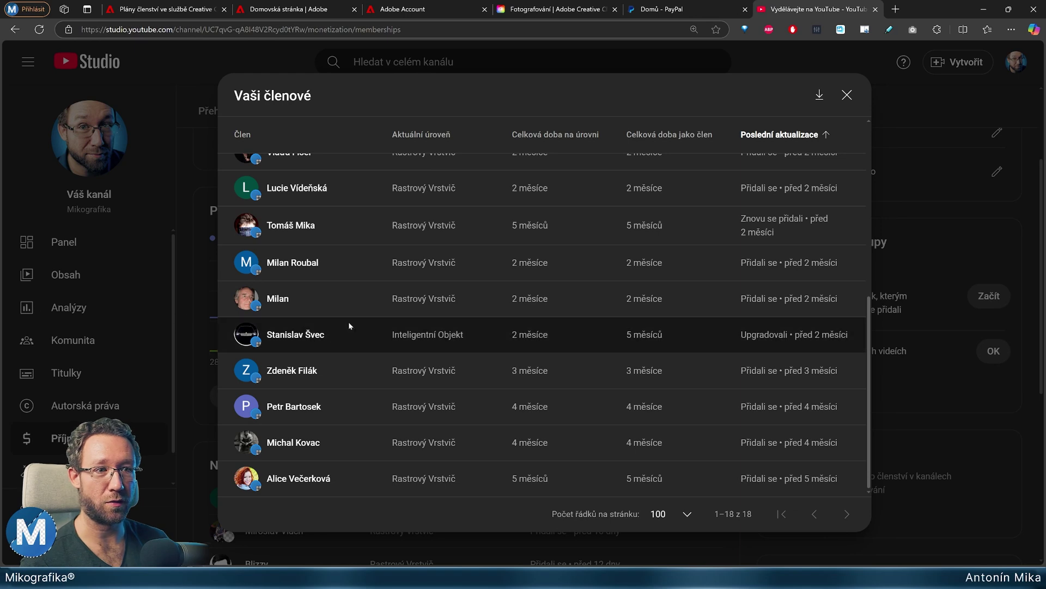
scroll(613, 383, up, 1)
scroll(612, 376, up, 2)
scroll(600, 354, down, 3)
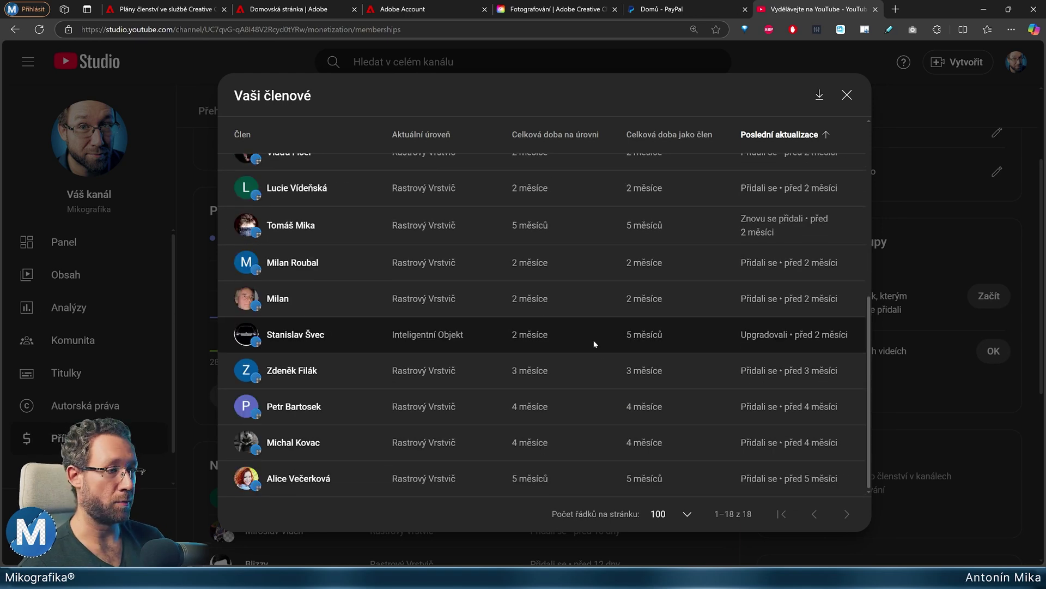